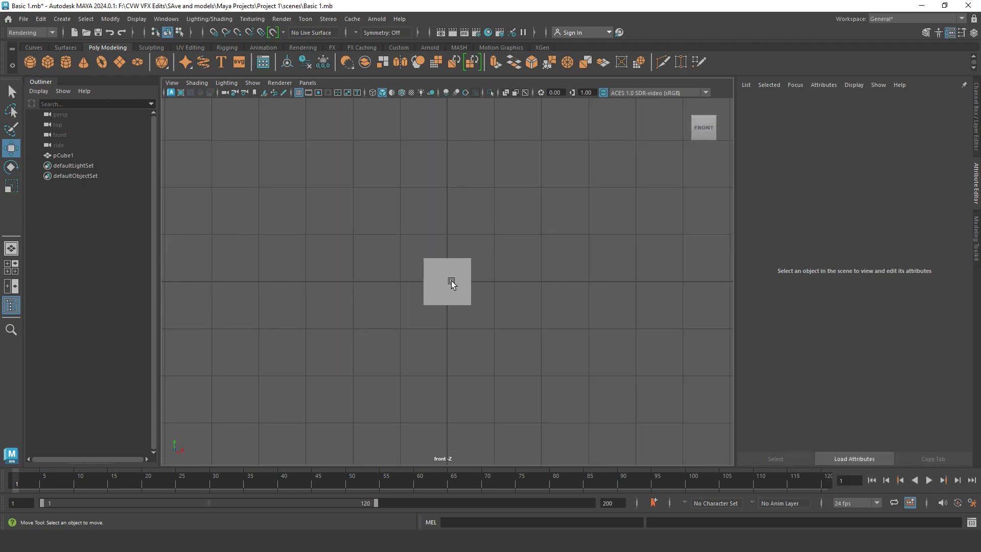
Raise the cube to about 0.51 cm on the Y axis in the front view and maximize the perspective view
click(452, 281)
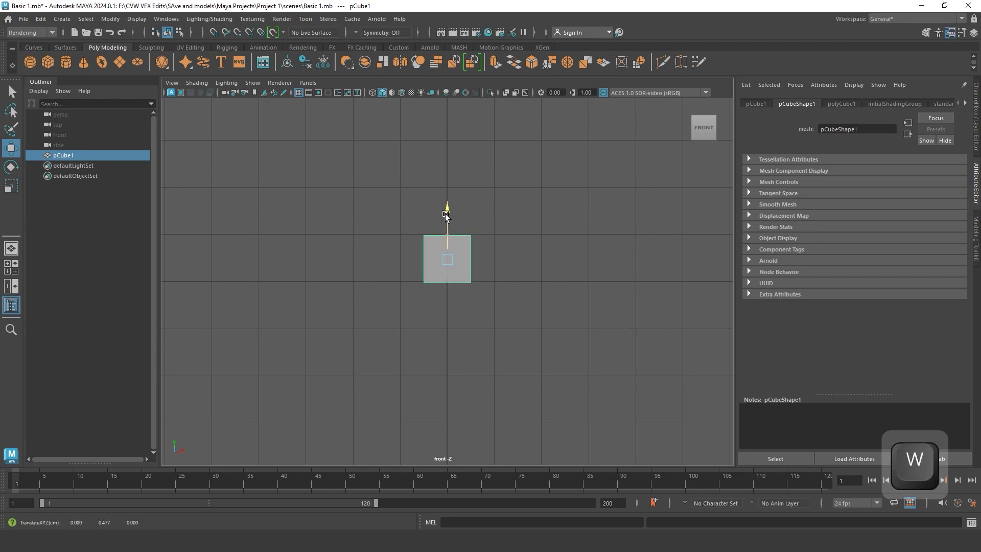
shift+drag(445, 214, 446, 213)
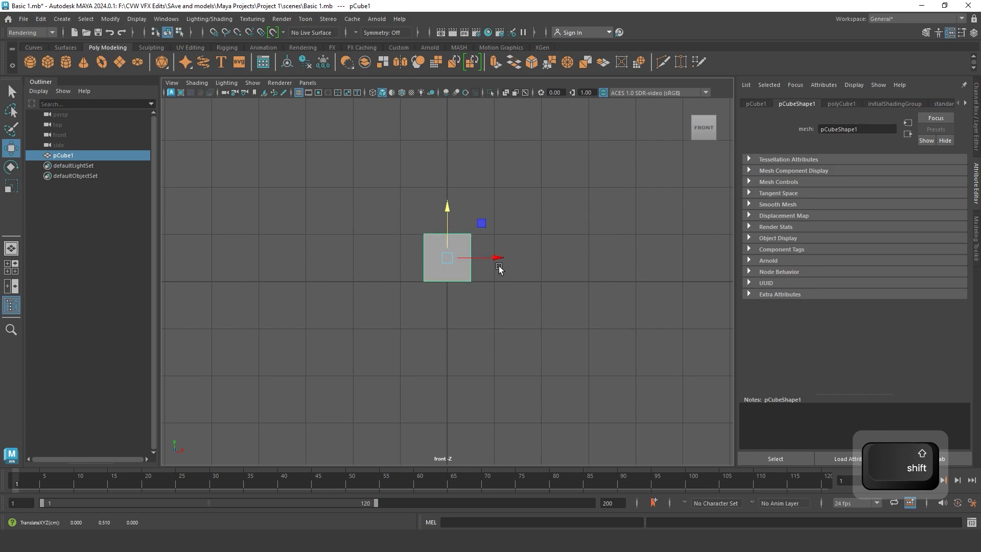
key(space)
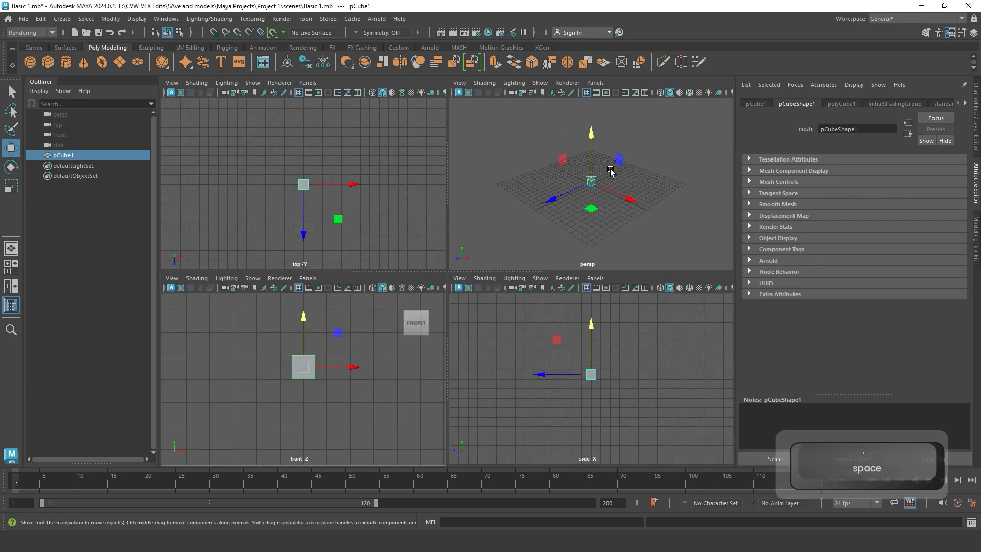
click(673, 150)
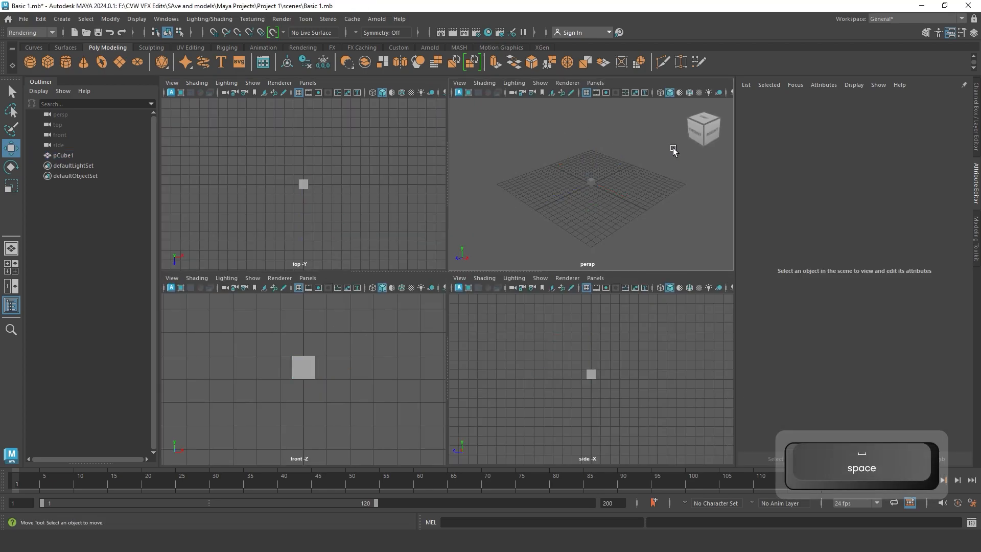
key(space)
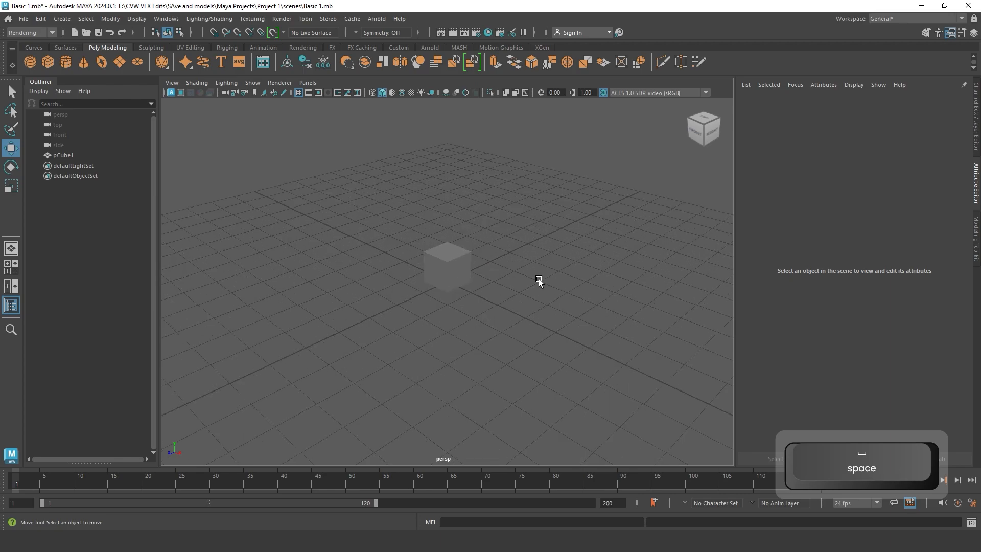
Orbit the perspective view around the cube to examine it from several sides and heights
key(alt)
alt+drag(538, 277, 454, 288)
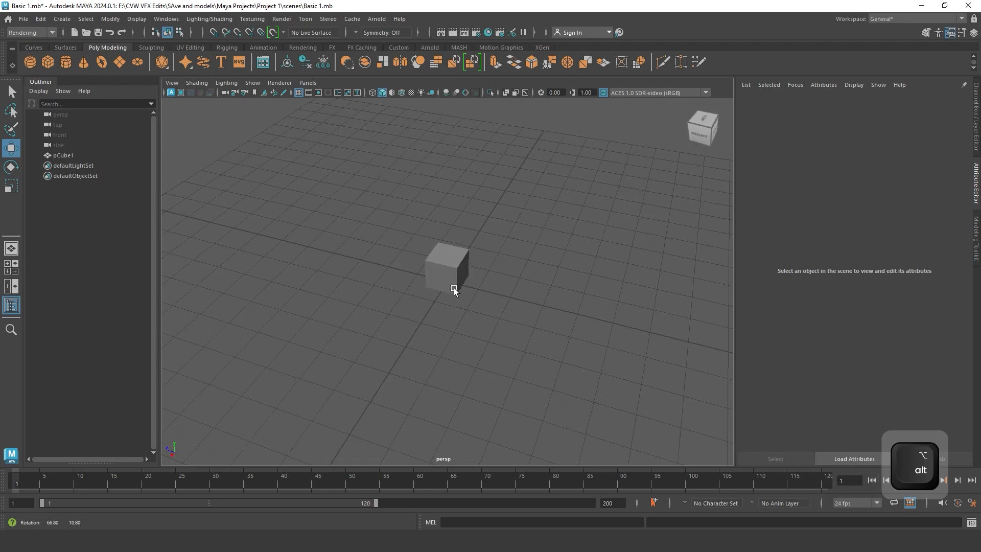
alt+drag(376, 278, 450, 283)
alt+drag(563, 278, 479, 282)
alt+drag(566, 272, 624, 273)
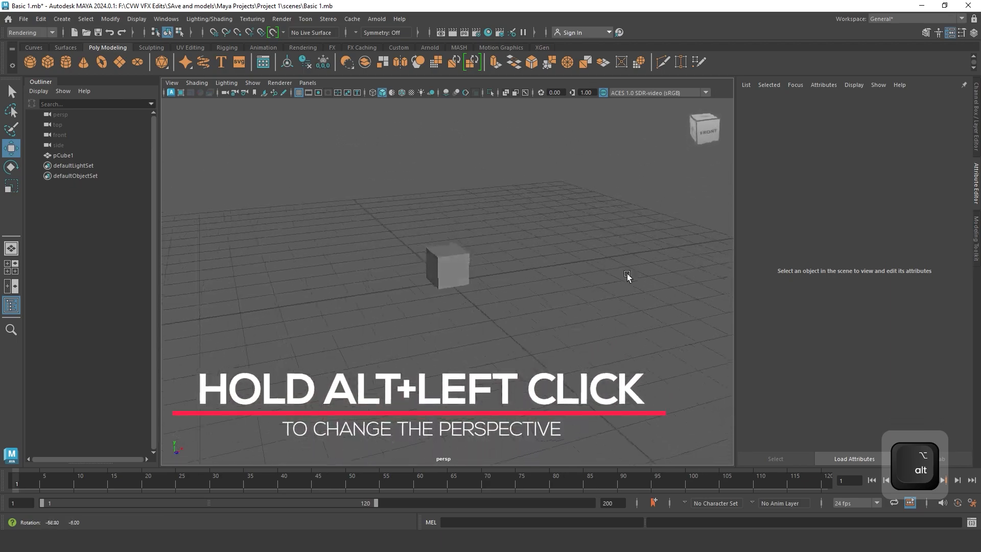
alt+drag(691, 277, 697, 278)
alt+drag(620, 223, 520, 246)
alt+drag(418, 241, 313, 220)
alt+drag(558, 223, 731, 221)
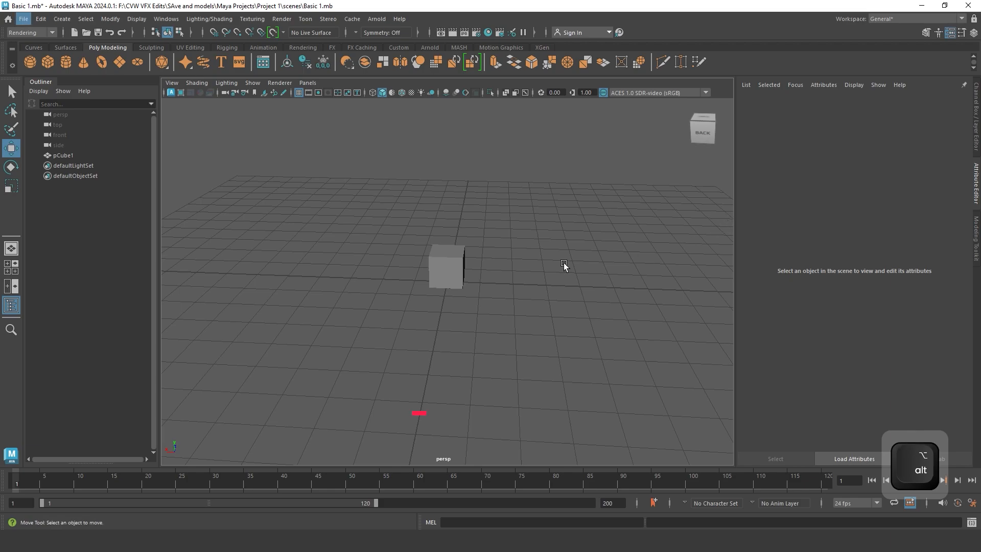
Pan the perspective view in different directions and zoom in and out on the cube
alt+middle_drag(563, 263, 640, 270)
alt+middle_drag(531, 271, 482, 196)
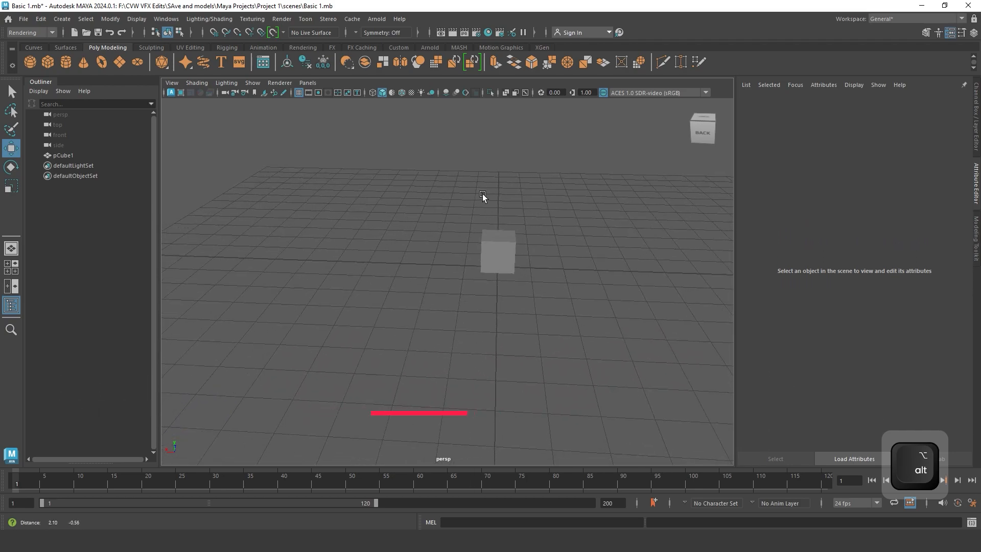
alt+middle_drag(514, 232, 591, 289)
alt+middle_drag(535, 265, 467, 271)
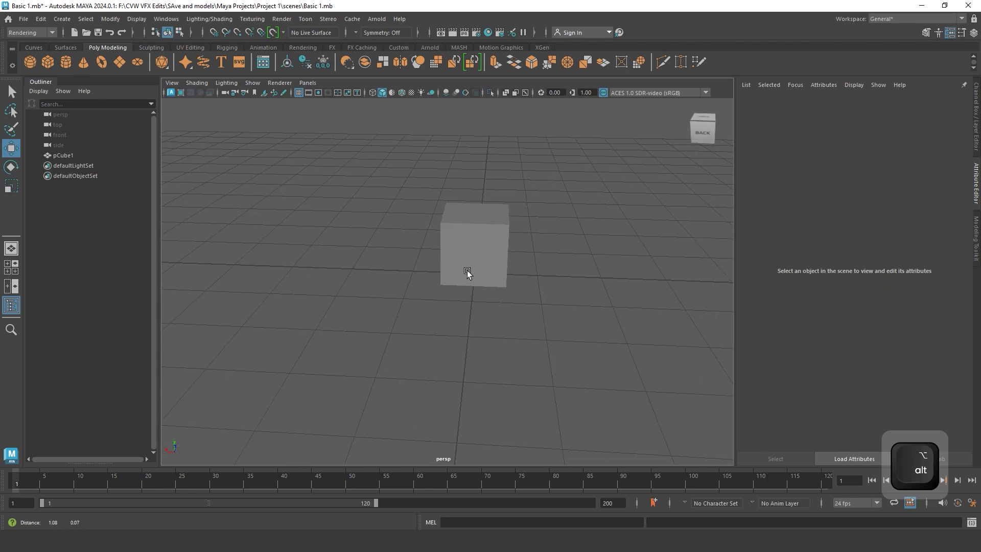
alt+right_drag(485, 270, 501, 68)
alt+right_drag(497, 321, 588, 406)
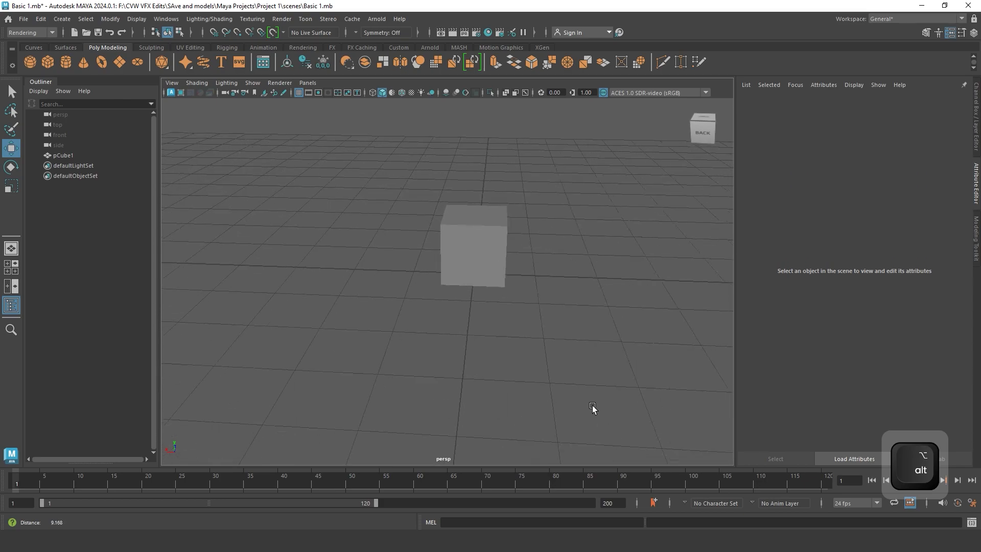
Activate the Select tool and practise selecting and deselecting the cube
key(q)
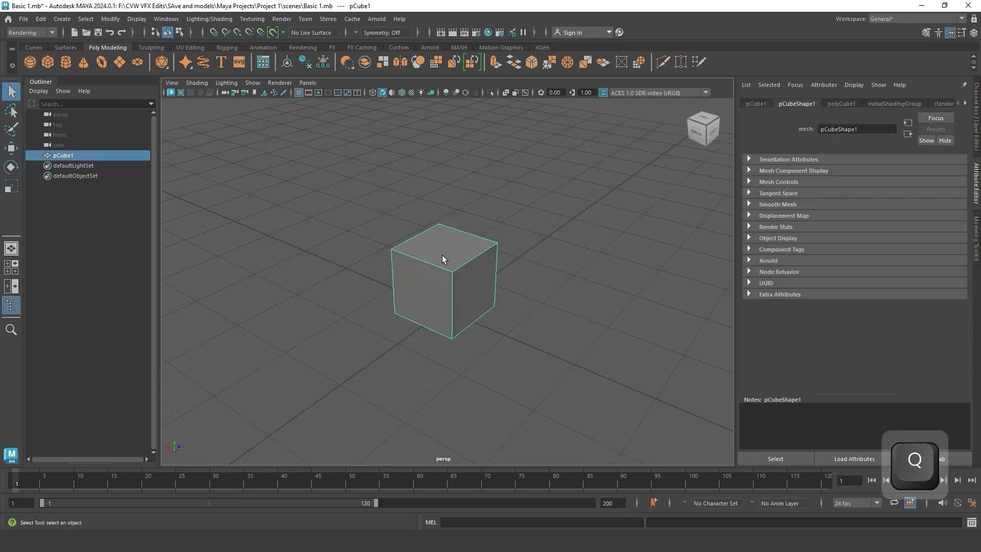
click(624, 186)
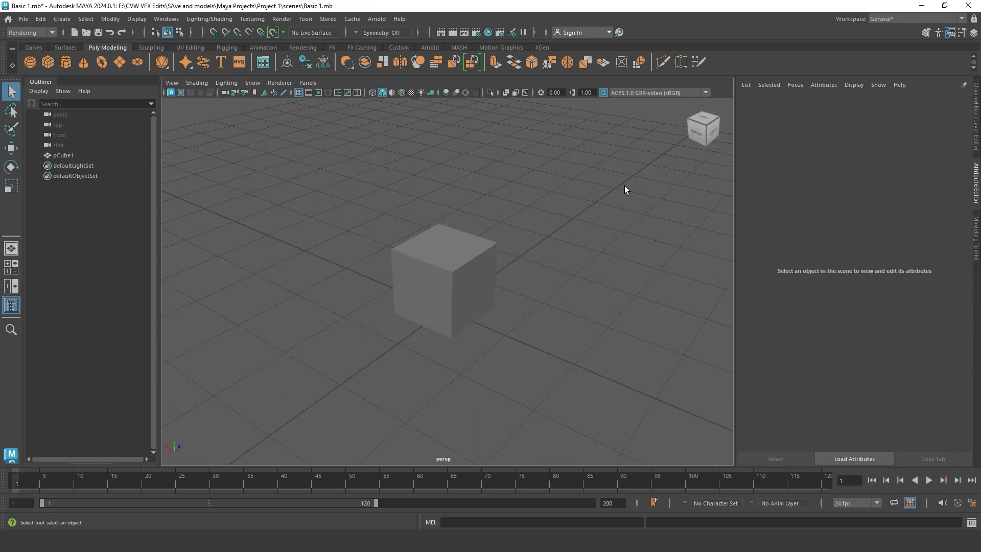
click(479, 250)
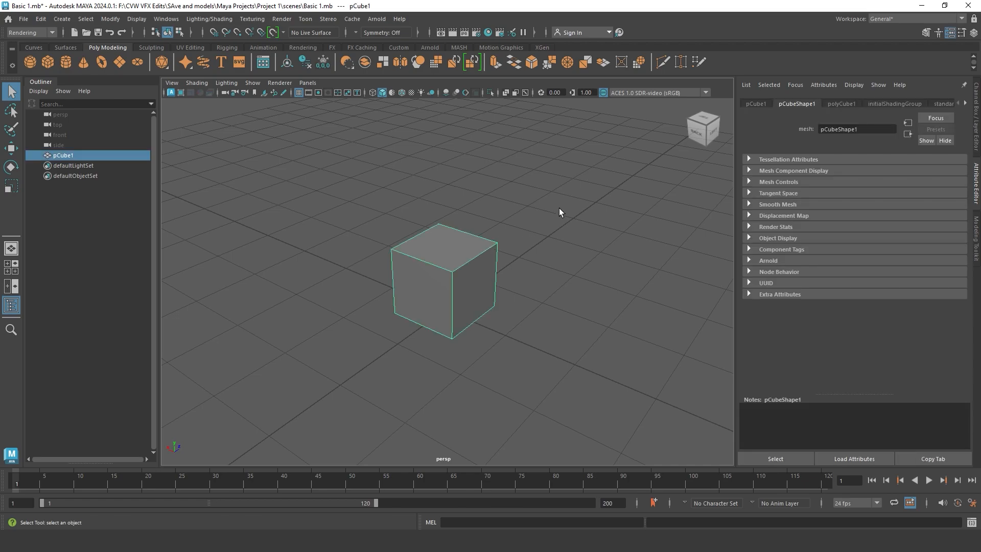
click(519, 224)
Move the selected cube with its axis and plane handles to about X 0.05, Y 0.52, Z -0.15 cm
click(474, 253)
key(w)
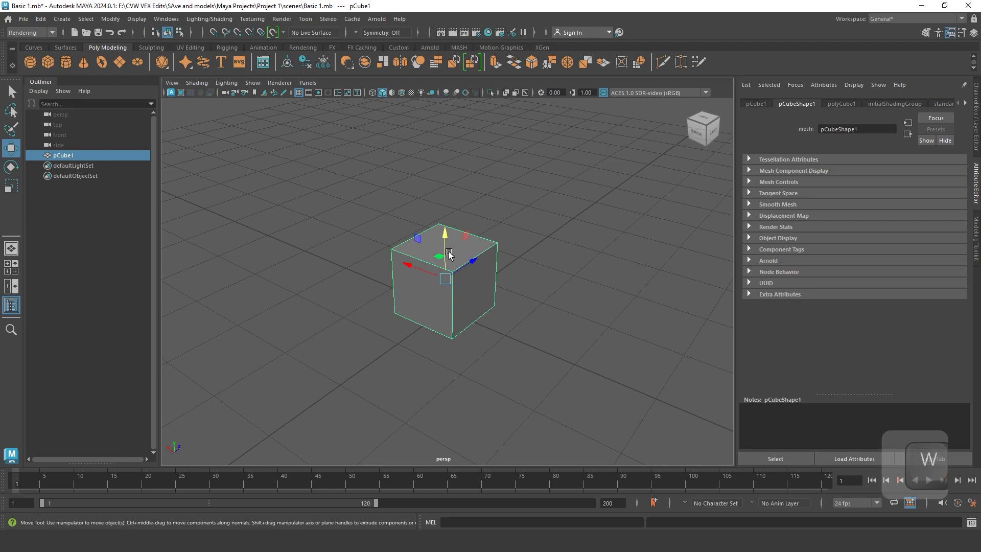
drag(446, 244, 480, 271)
drag(421, 272, 398, 313)
drag(439, 232, 409, 273)
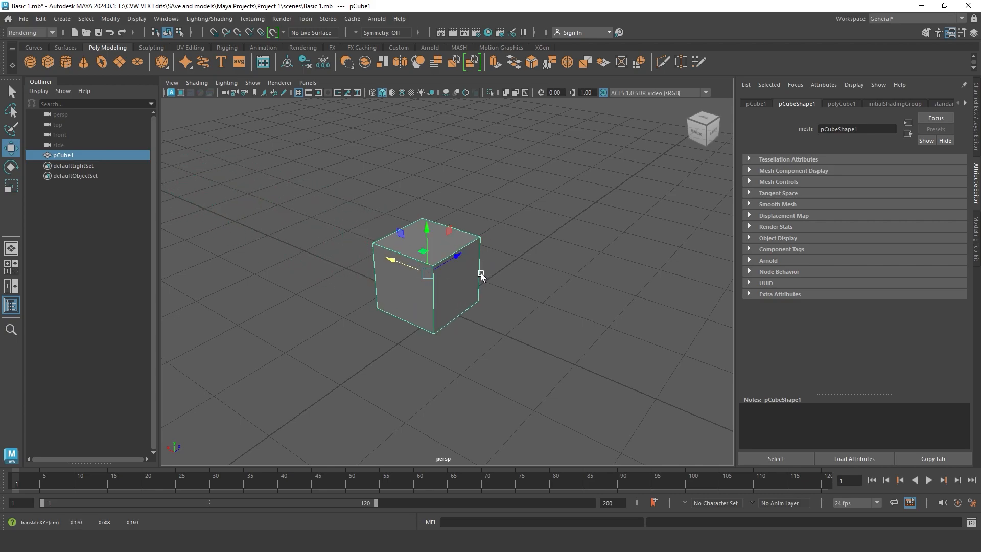
alt+drag(510, 269, 283, 271)
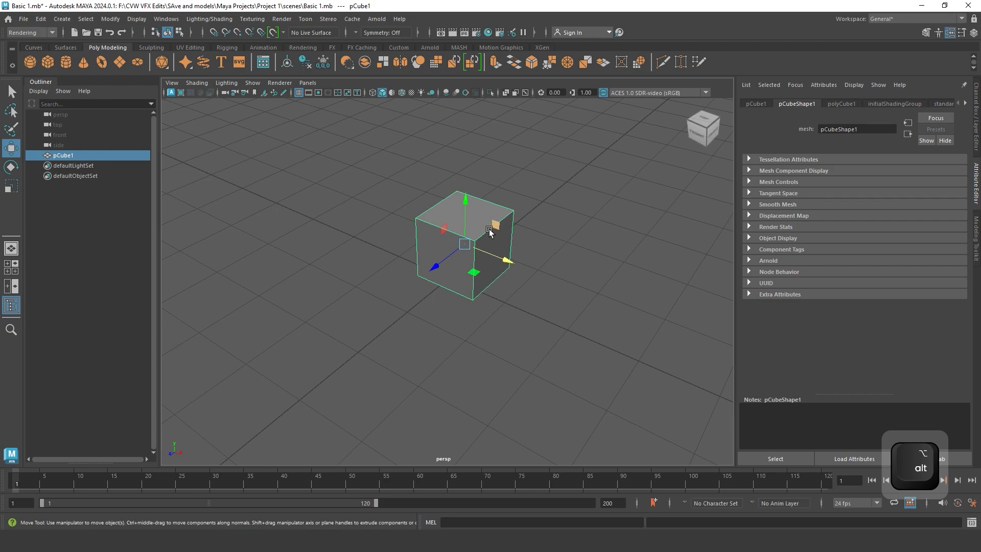
drag(495, 225, 463, 288)
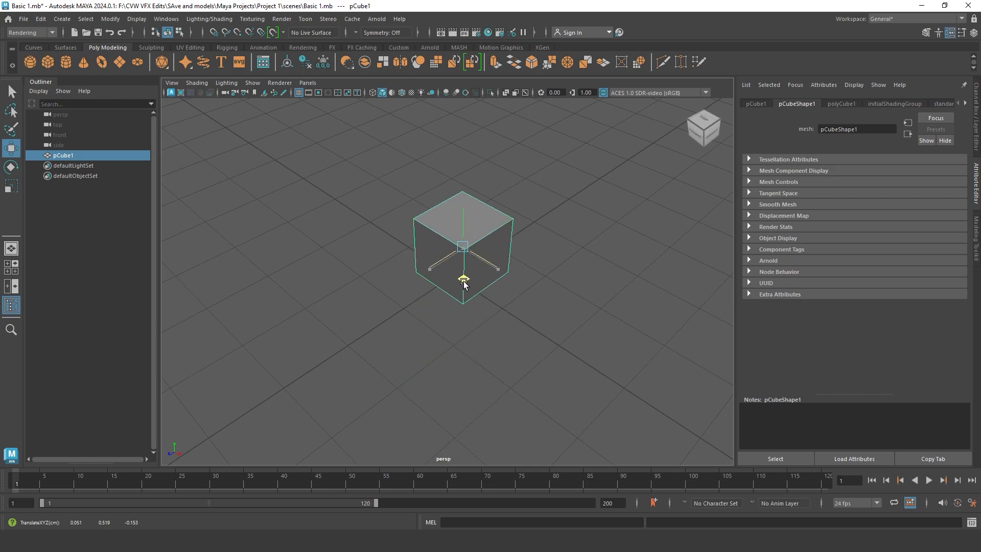
Rotate the cube freely with the Rotate tool, using its individual axis rings and the outer ring
alt+drag(510, 252, 684, 271)
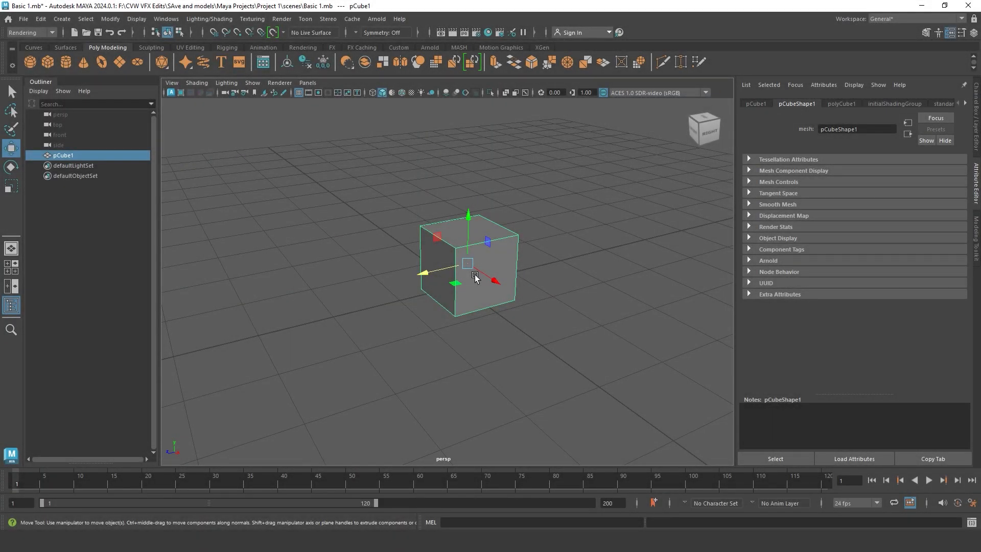
key(e)
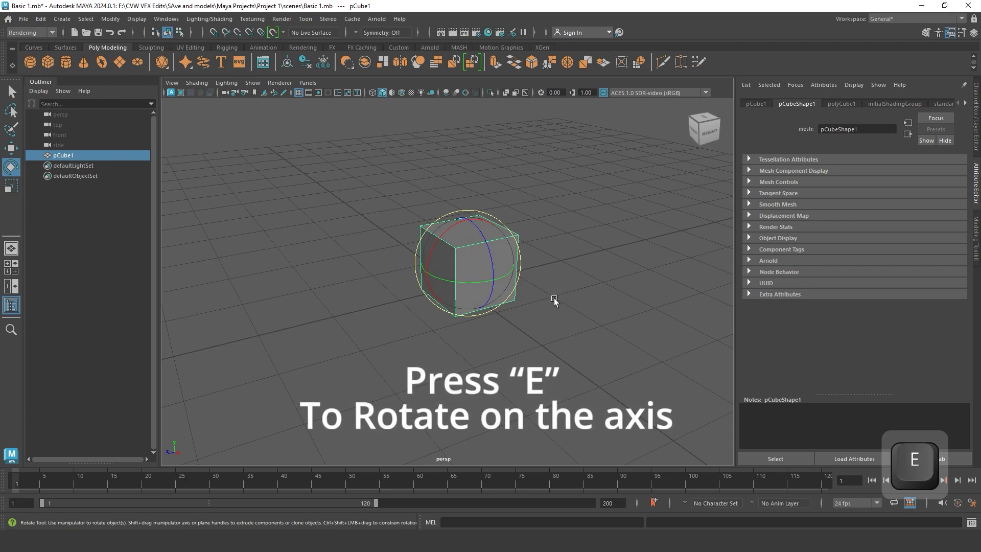
drag(474, 282, 424, 285)
drag(464, 315, 436, 294)
drag(507, 235, 438, 253)
drag(478, 267, 445, 228)
drag(470, 261, 445, 220)
Rotate the cube relative to the current perspective with the overall outer ring, including from a top-down angle
alt+drag(413, 292, 507, 289)
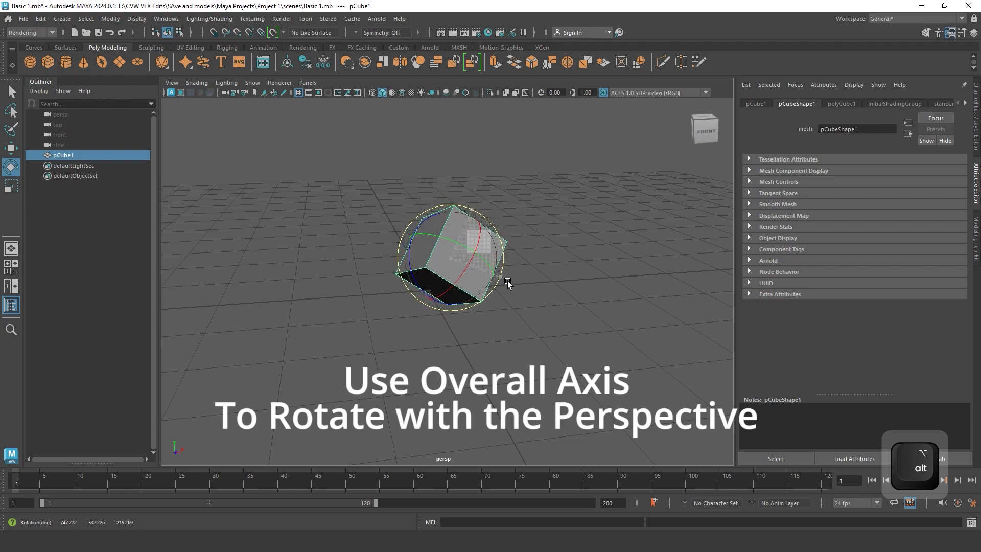
alt+drag(461, 249, 485, 324)
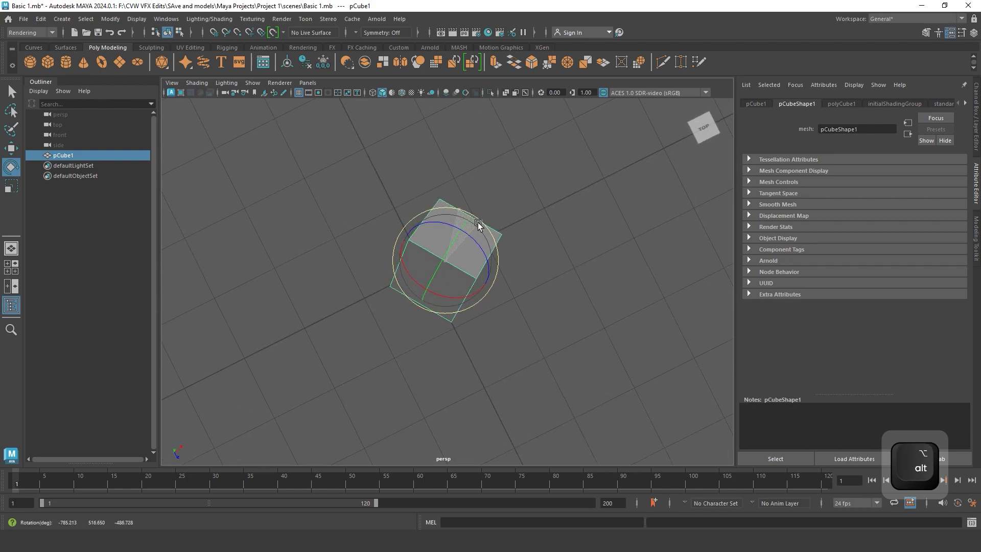
drag(476, 220, 493, 301)
drag(436, 323, 388, 237)
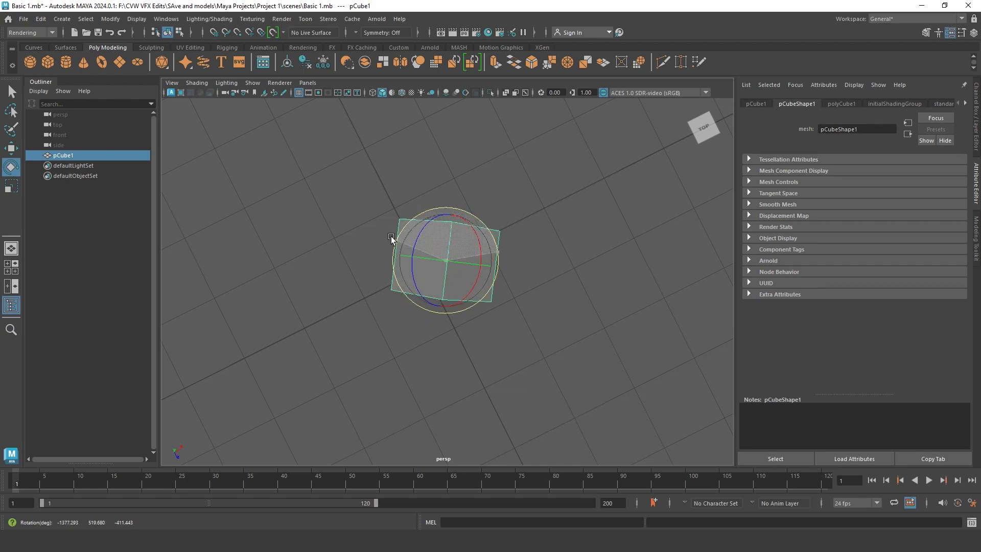
drag(477, 217, 465, 304)
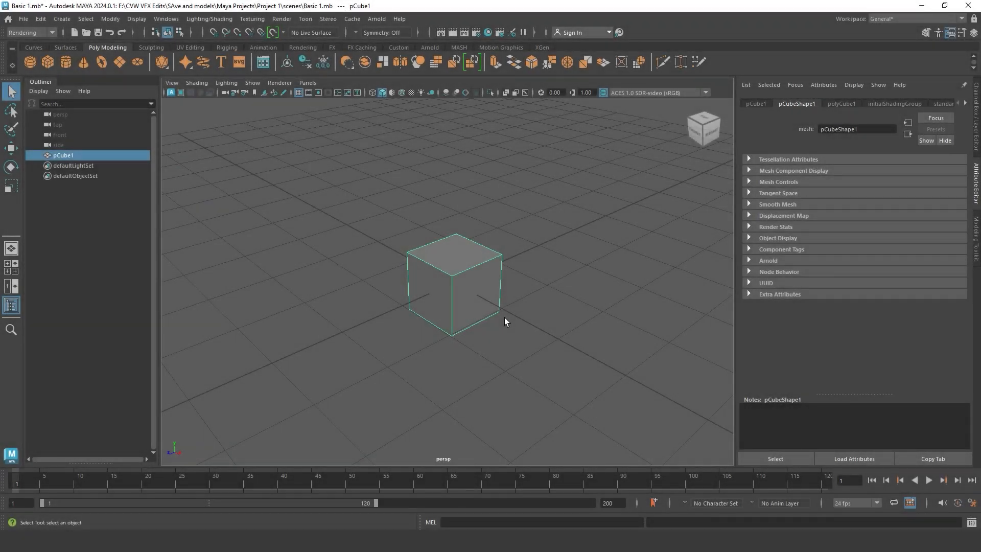
Scale the cube uniformly to about 0.865, and adjust its Y scale alone to about 0.92
key(r)
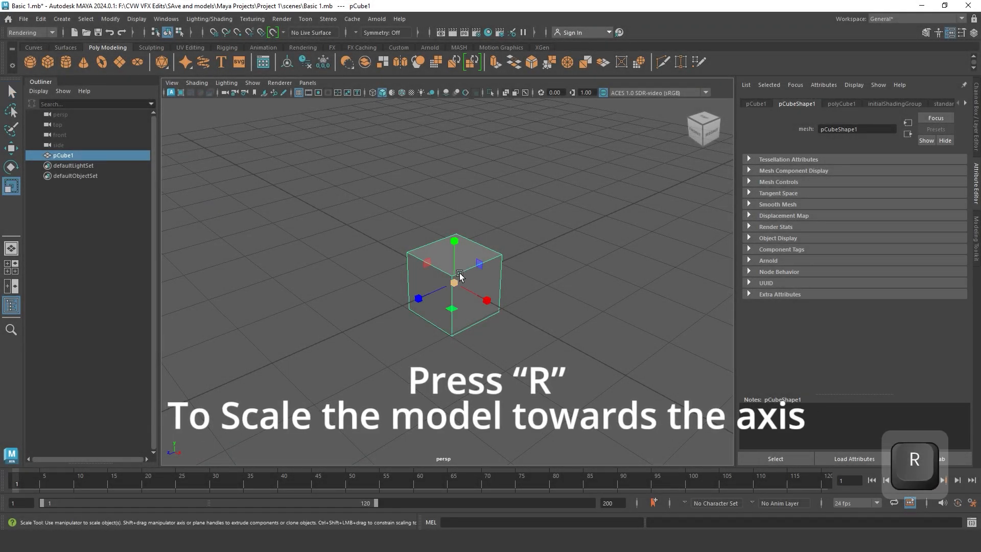
drag(455, 282, 442, 309)
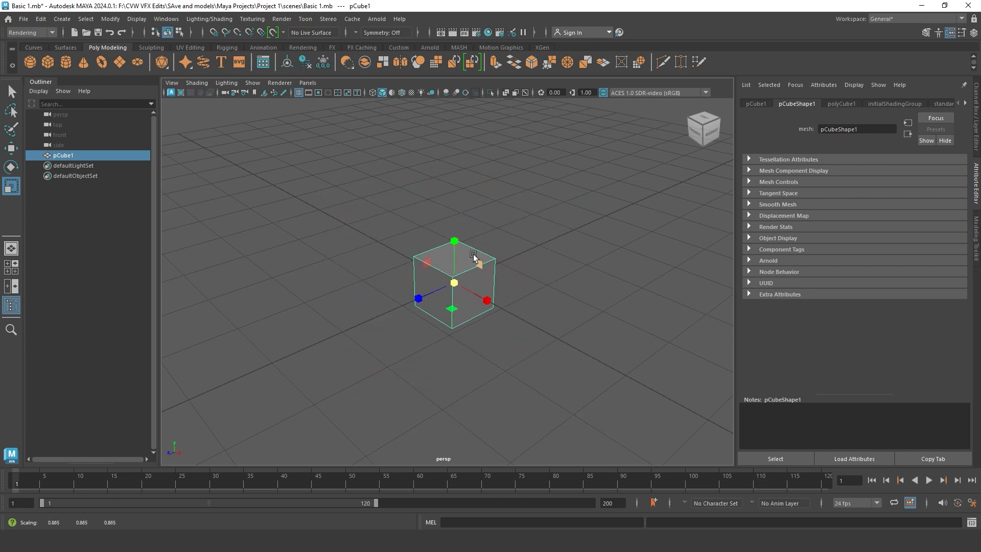
drag(454, 241, 464, 136)
mouse_move(473, 95)
mouse_down()
mouse_move(447, 235)
mouse_move(452, 301)
mouse_move(451, 215)
mouse_move(482, 107)
mouse_up()
drag(497, 60, 563, 260)
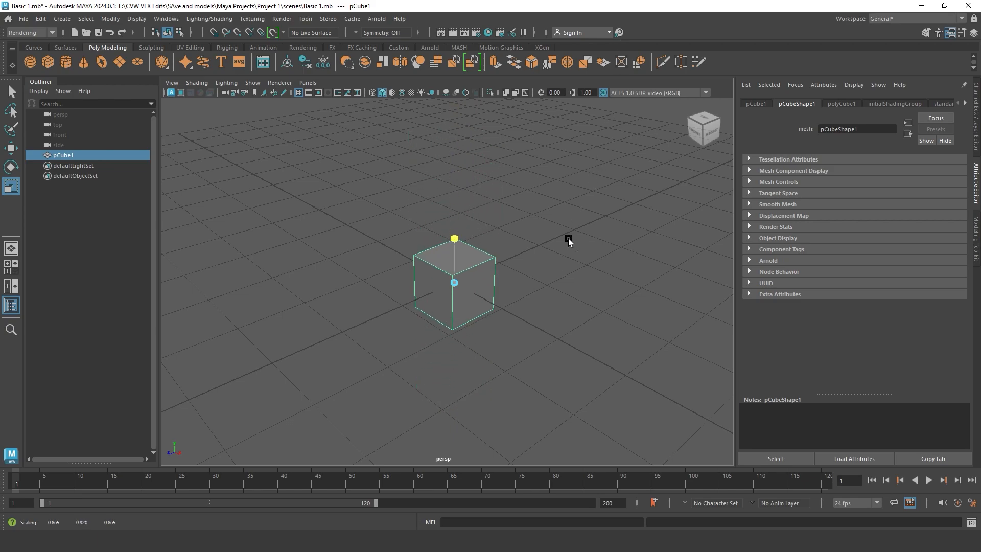
Stretch the cube along the X axis to about 1.28 and along the Z axis to about 1.26
mouse_move(507, 321)
alt+mouse_down()
mouse_move(511, 295)
mouse_move(649, 332)
mouse_move(683, 308)
mouse_move(494, 297)
mouse_move(635, 312)
mouse_move(471, 303)
mouse_move(658, 317)
mouse_move(489, 315)
alt+mouse_up()
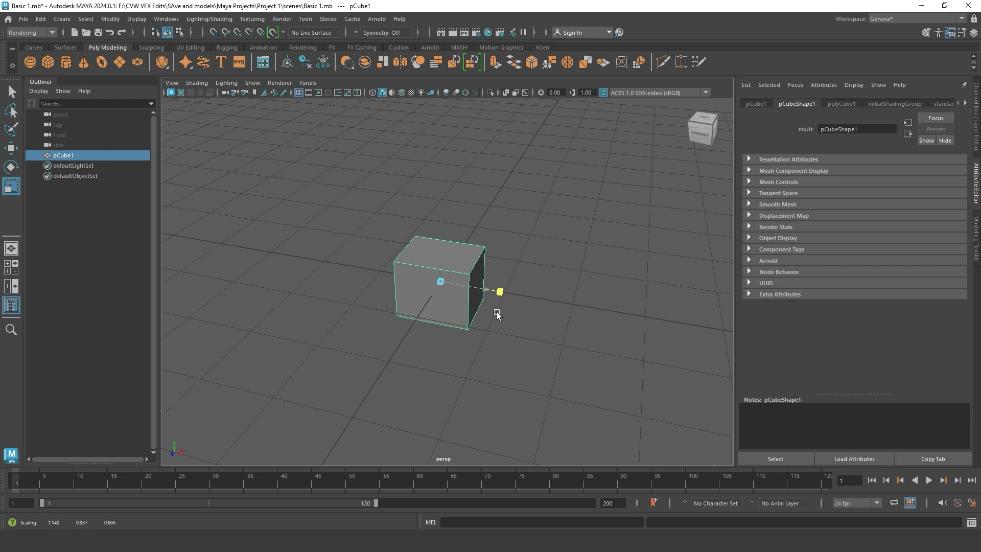
mouse_move(412, 323)
mouse_down()
mouse_move(408, 312)
mouse_move(278, 457)
mouse_move(429, 293)
mouse_move(337, 438)
mouse_move(409, 324)
mouse_move(277, 495)
mouse_move(401, 328)
mouse_up()
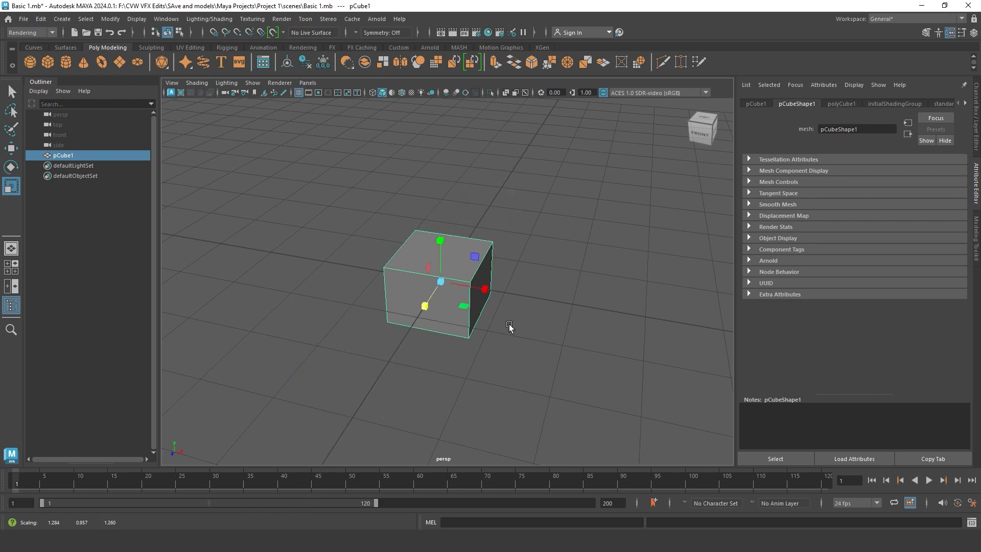
alt+drag(511, 322, 495, 291)
alt+drag(495, 292, 366, 274)
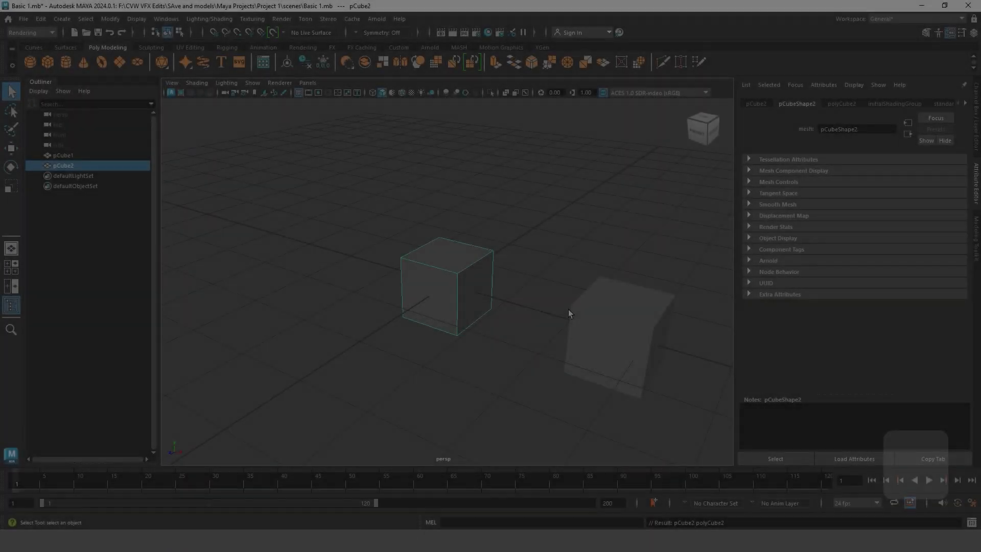
Activate the Select tool and alternate the selection between the two cubes, ending with pCube1 selected
key(q)
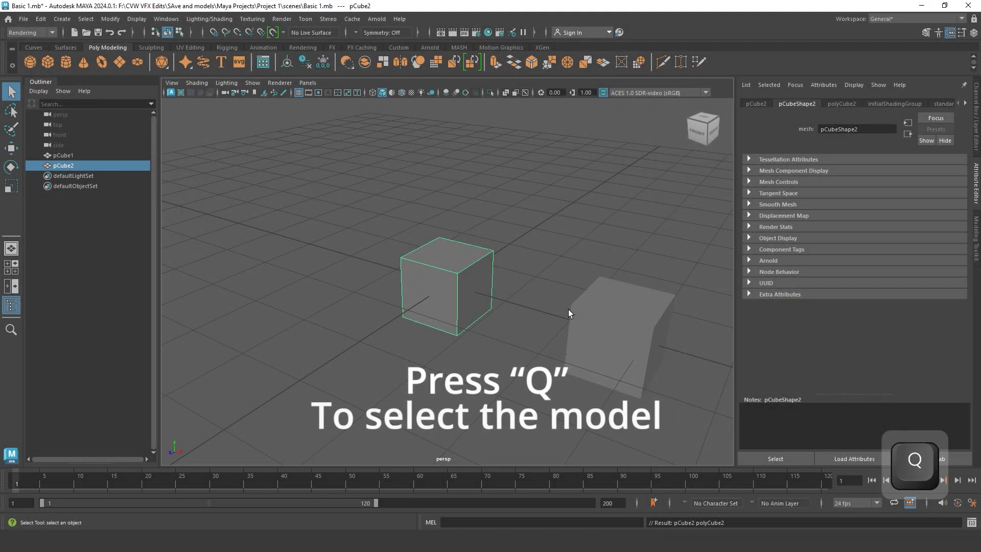
click(609, 322)
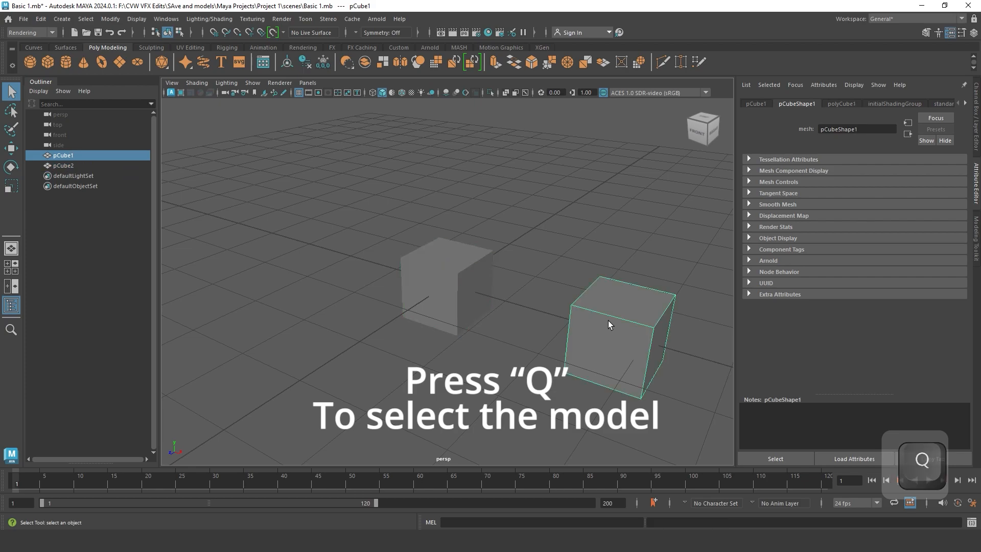
click(437, 262)
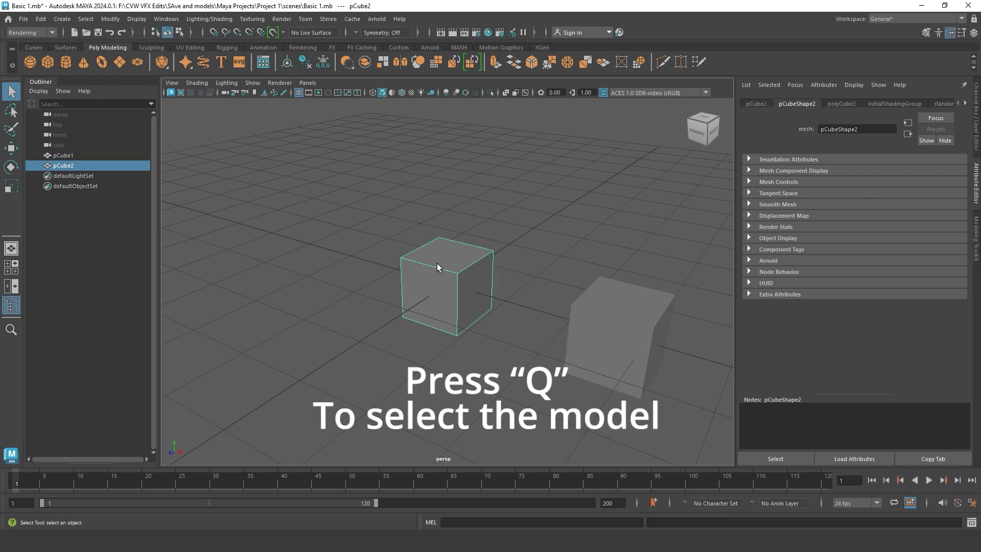
click(636, 313)
click(464, 288)
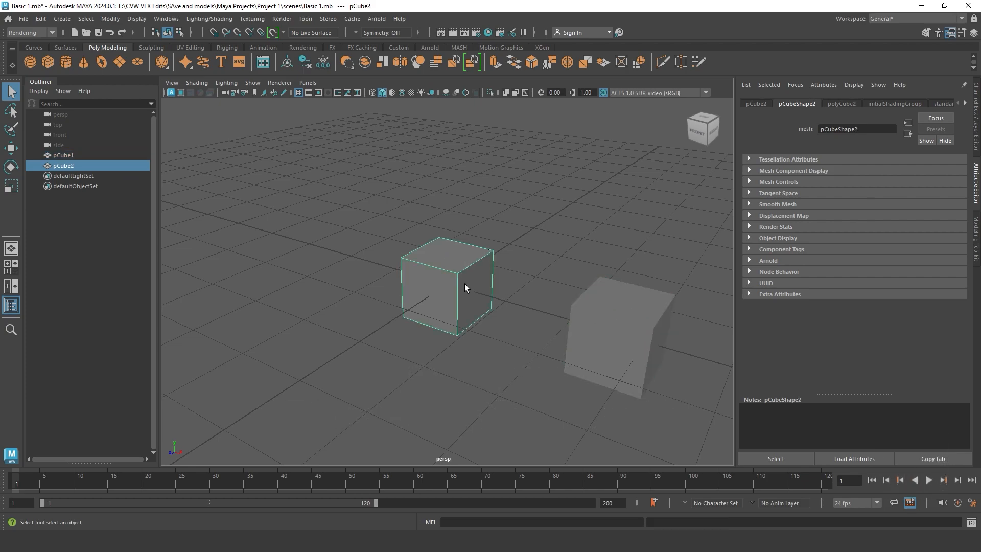
click(632, 314)
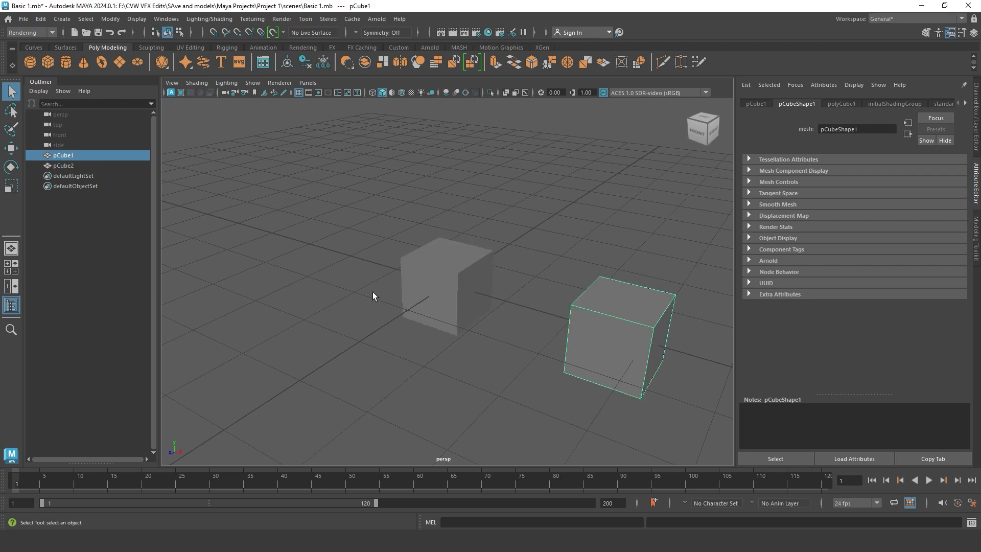
Select both cubes and move them together along the X axis and upward along the Y axis
click(421, 278)
click(642, 308)
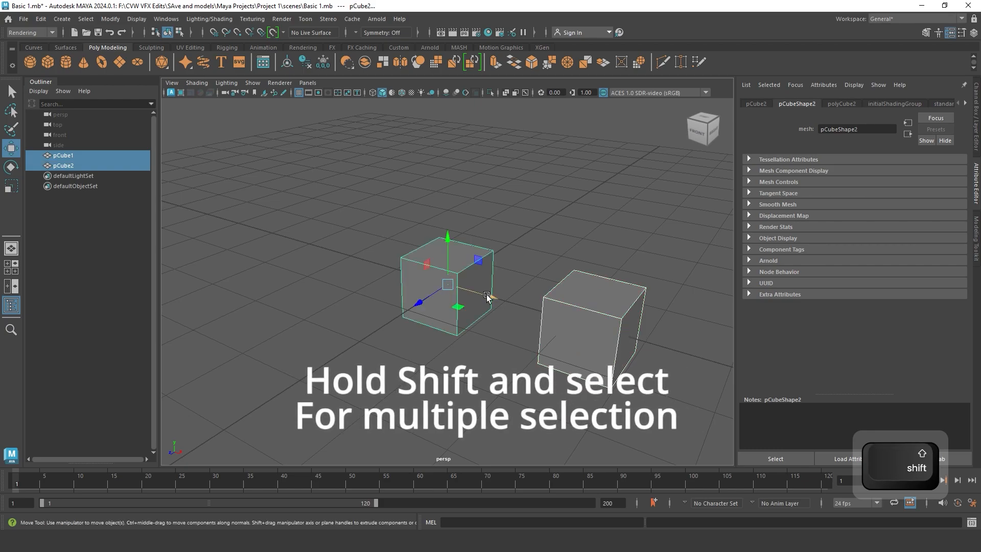
drag(490, 296, 457, 296)
drag(405, 229, 396, 209)
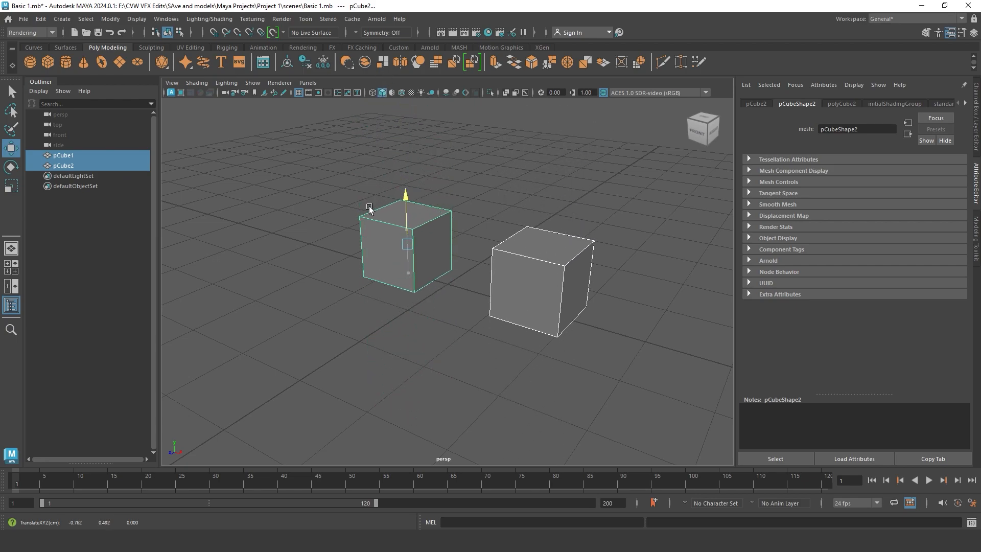
Clone pCube1 along the Z axis twice, placing one copy on each side of it
click(500, 285)
mouse_move(501, 299)
shift+mouse_down()
mouse_move(498, 312)
mouse_move(387, 388)
shift+mouse_up()
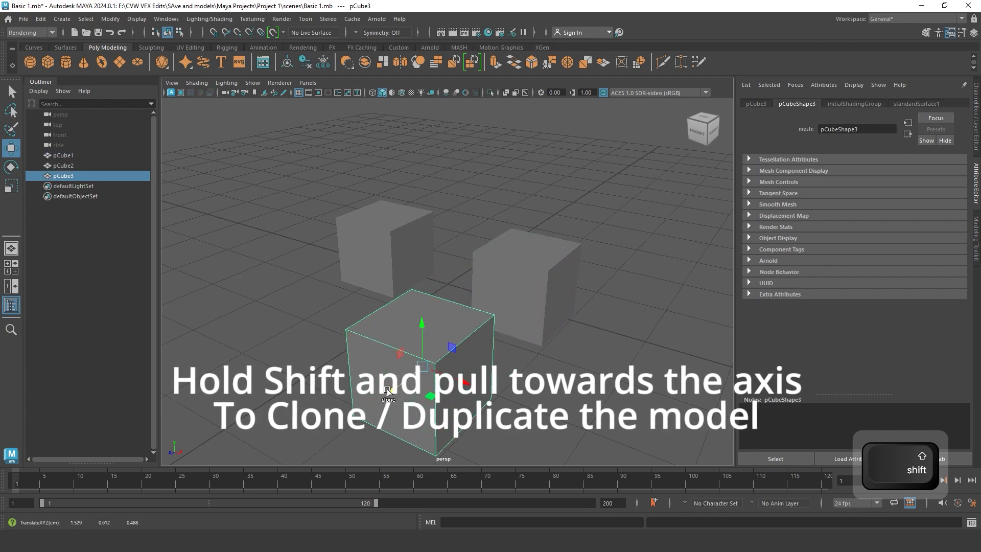
alt+drag(508, 309, 505, 354)
alt+middle_drag(505, 354, 516, 290)
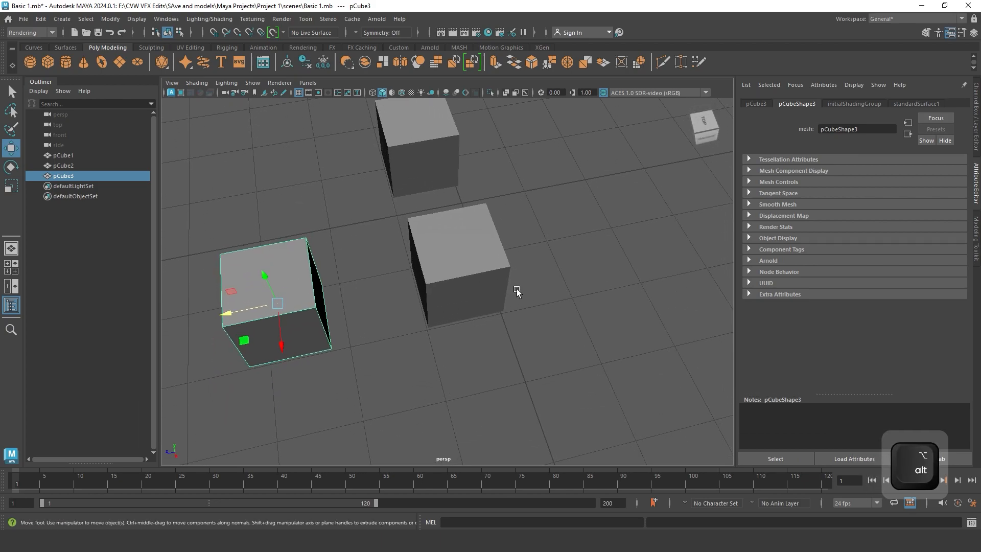
alt+drag(543, 288, 535, 317)
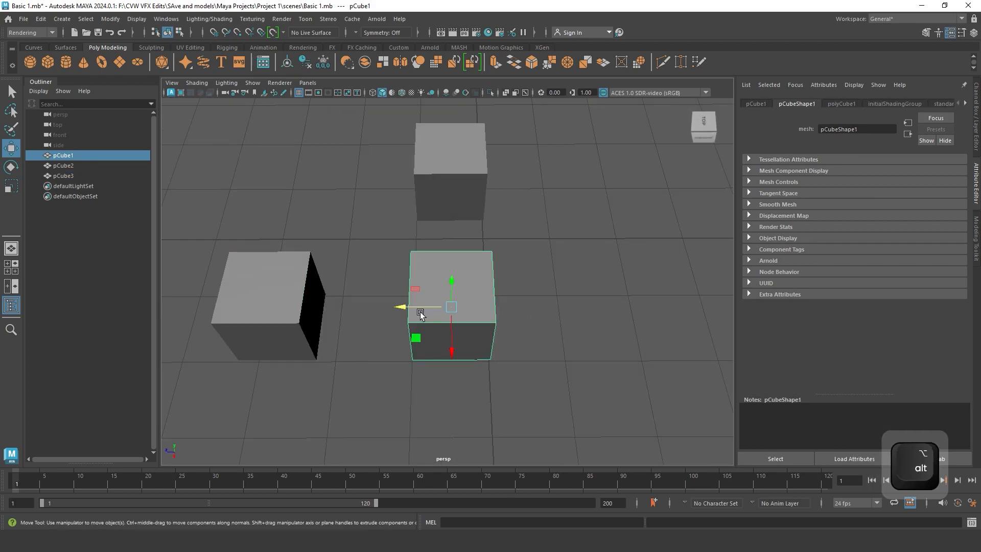
mouse_move(424, 308)
shift+mouse_down()
mouse_move(636, 308)
mouse_move(614, 308)
shift+mouse_up()
Select the cubes and clone all four along the X axis to form a second set of four
scroll(313, 192, down, 3)
mouse_move(314, 192)
mouse_down()
mouse_move(574, 332)
mouse_move(608, 340)
mouse_up()
drag(311, 173, 607, 340)
click(514, 292)
shift+click(447, 289)
shift+click(366, 287)
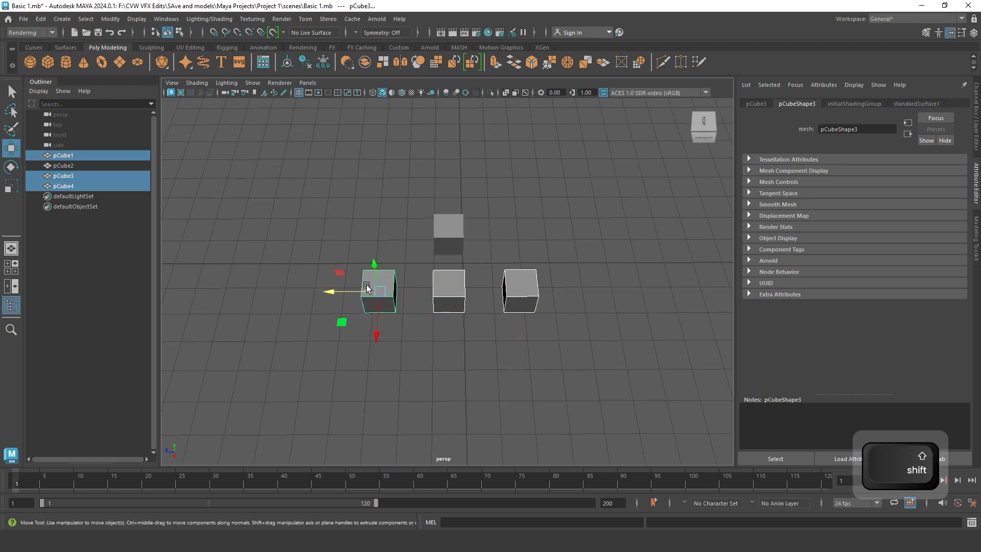
mouse_move(450, 260)
mouse_down()
mouse_move(447, 208)
mouse_move(430, 360)
mouse_up()
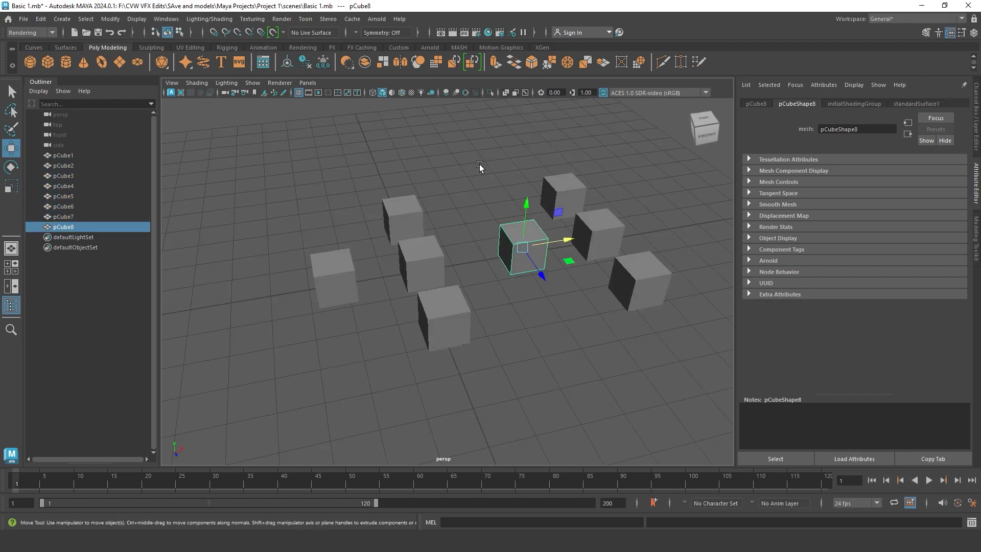
Group the cloned cubes pCube5 to pCube8, and group pCube1 to pCube4 as a second group
drag(479, 164, 711, 336)
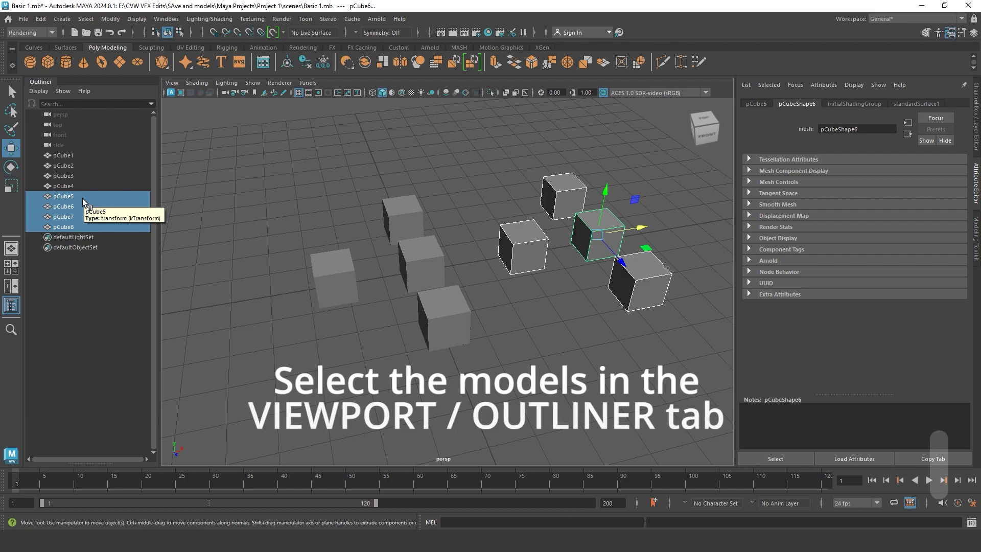
key(ctrl+g)
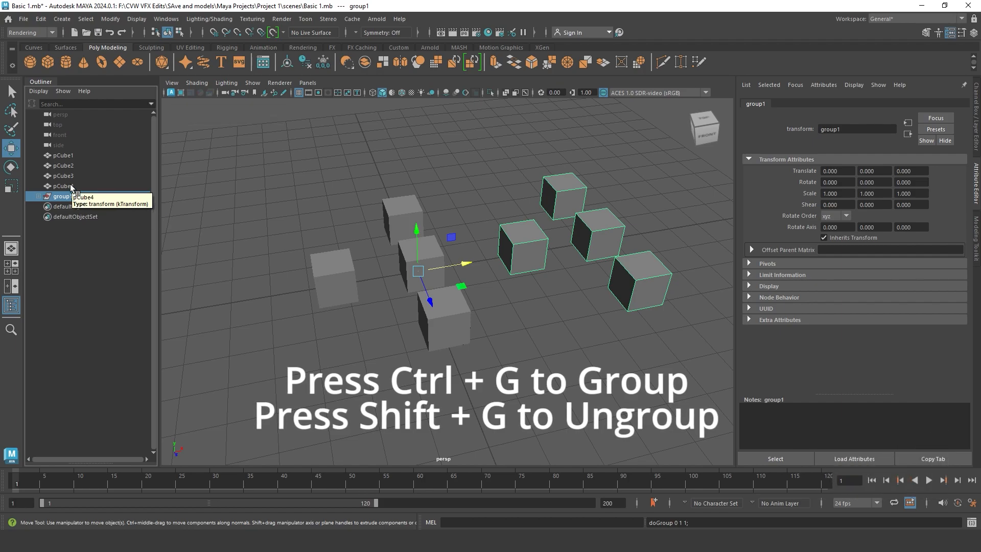
click(70, 185)
shift+click(76, 158)
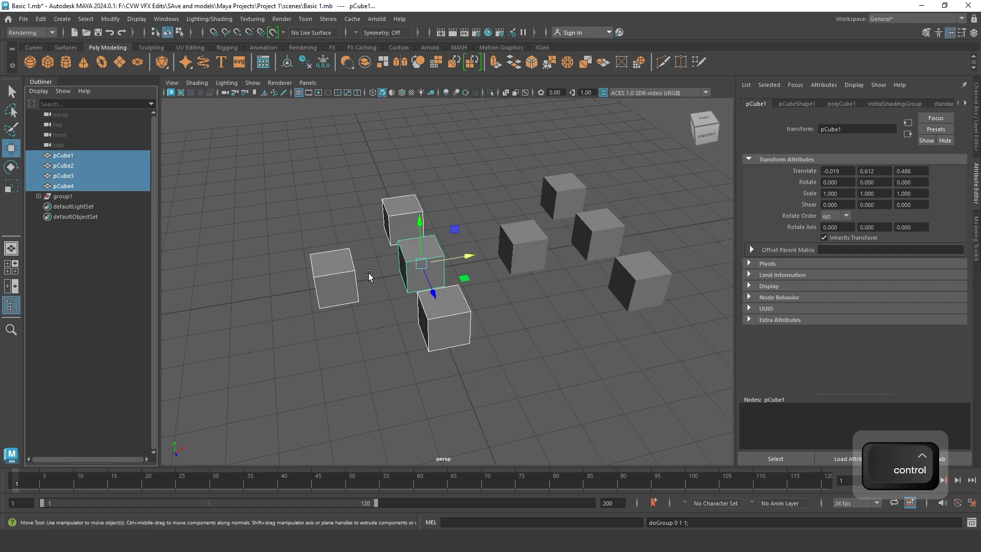
key(ctrl+g)
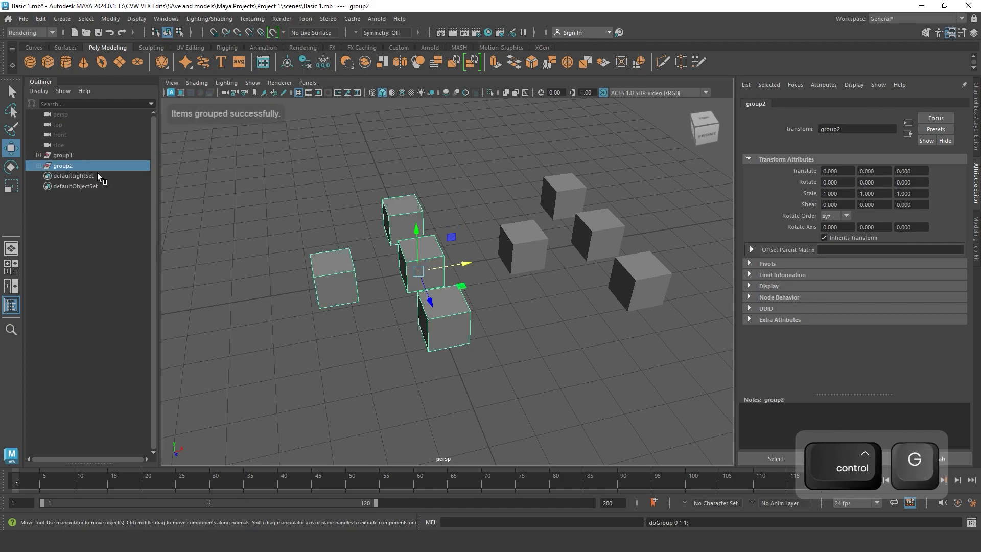
Move group2 along the X axis to about -0.372, and shift pCube4 alone along X to about 0.066
drag(454, 266, 461, 302)
click(449, 228)
click(392, 217)
mouse_move(433, 223)
mouse_down()
mouse_move(335, 233)
mouse_move(440, 229)
mouse_up()
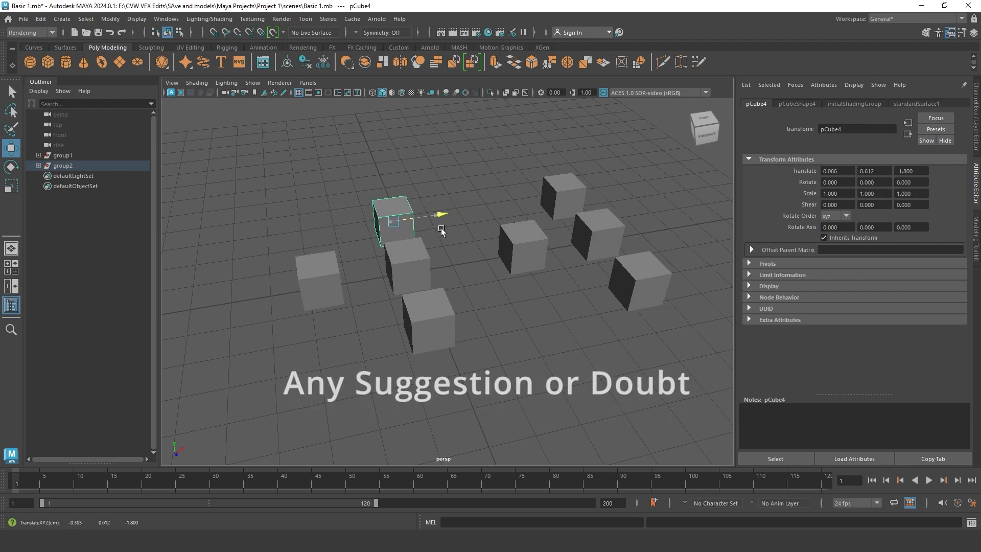
Move group2 along the X axis to about -0.828, and group1 along X to about 1.477
click(72, 167)
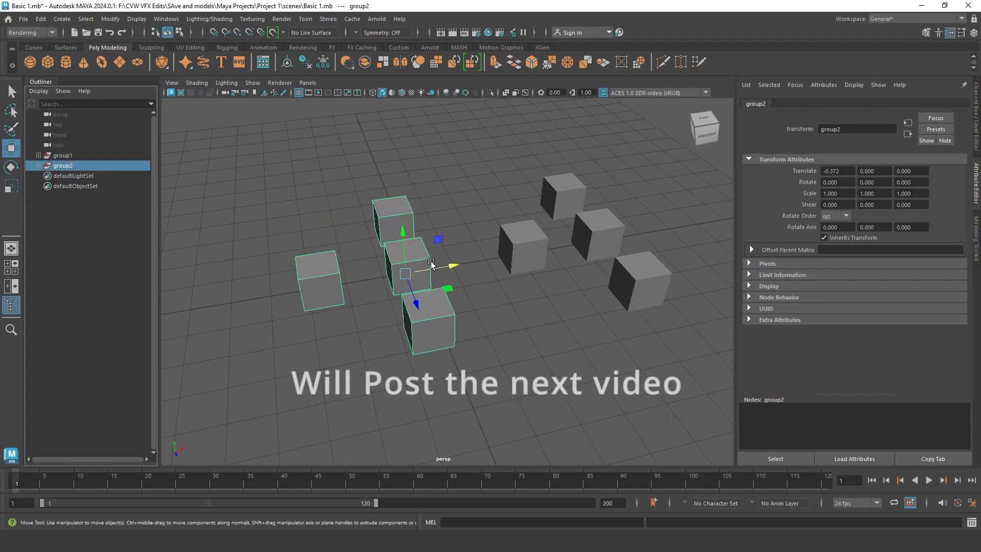
drag(428, 261, 318, 285)
drag(475, 264, 432, 259)
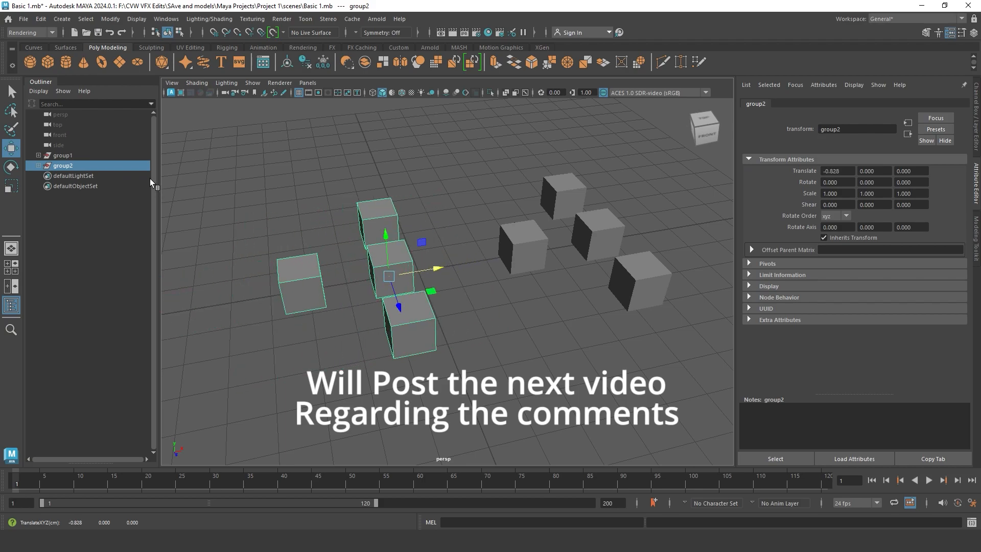
click(62, 155)
drag(486, 269, 515, 269)
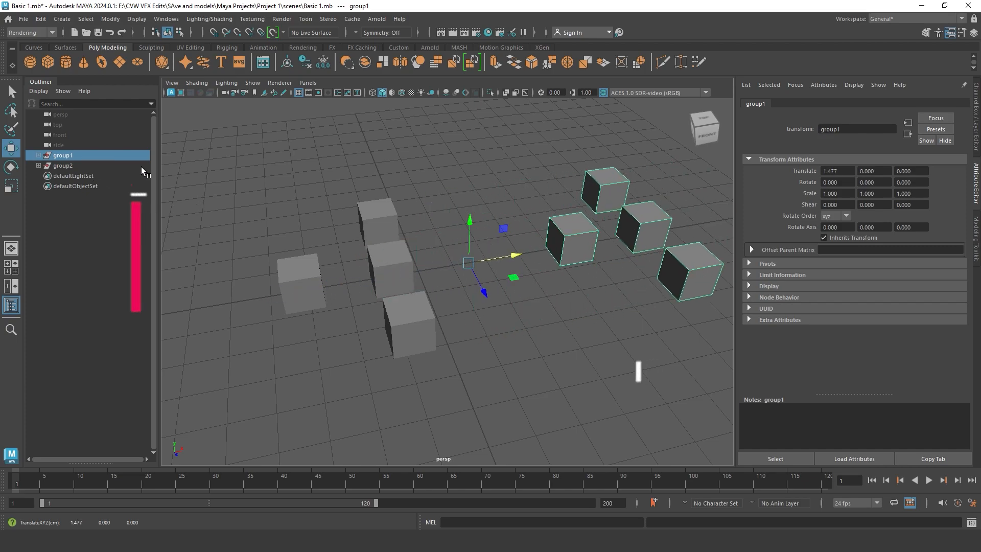
Select only pCube5 within group1 and move it along the X axis to about -4.236
click(611, 185)
drag(636, 192, 358, 240)
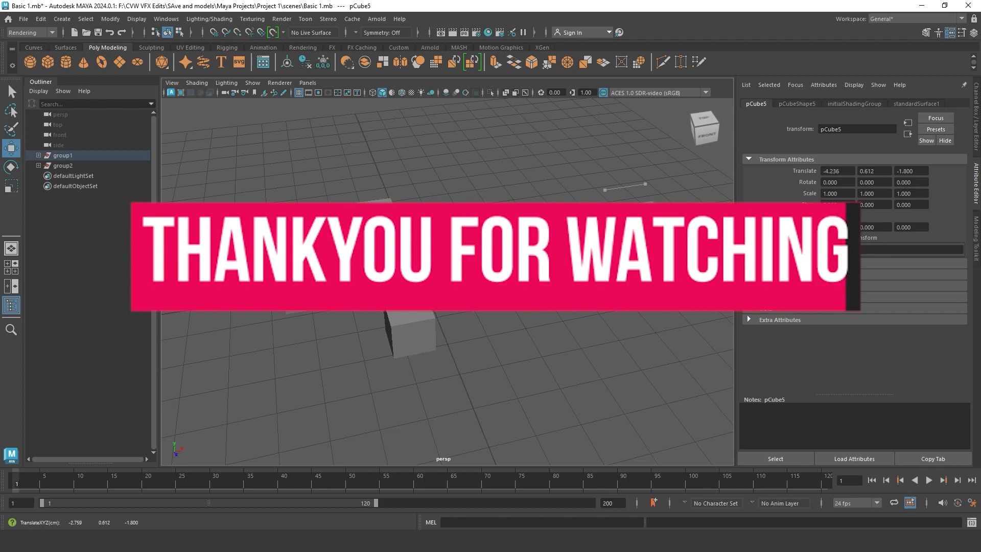